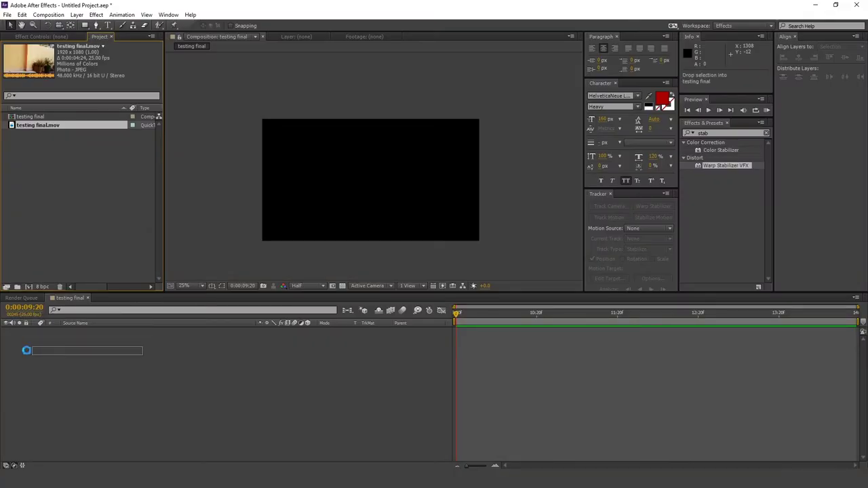
# Add testing final.mov to the testing final comp and RAM-preview the footage.
pyautogui.moveTo(23, 342); pyautogui.dragTo(23, 350)
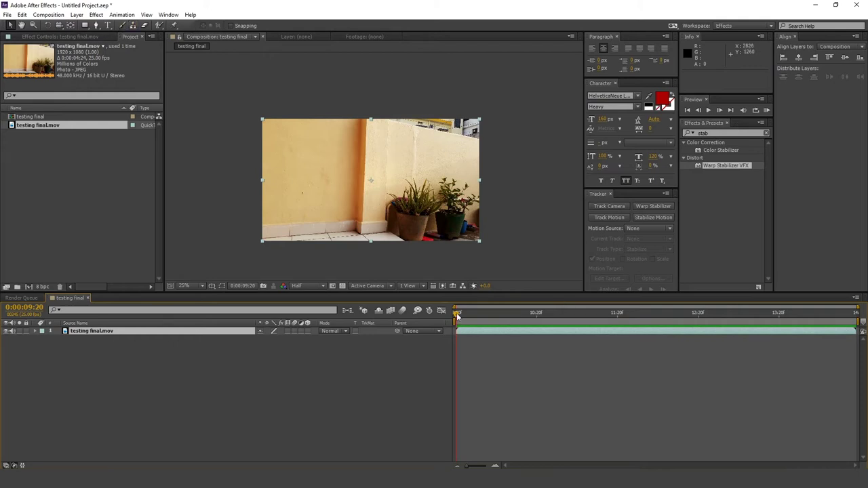
pyautogui.click(767, 110)
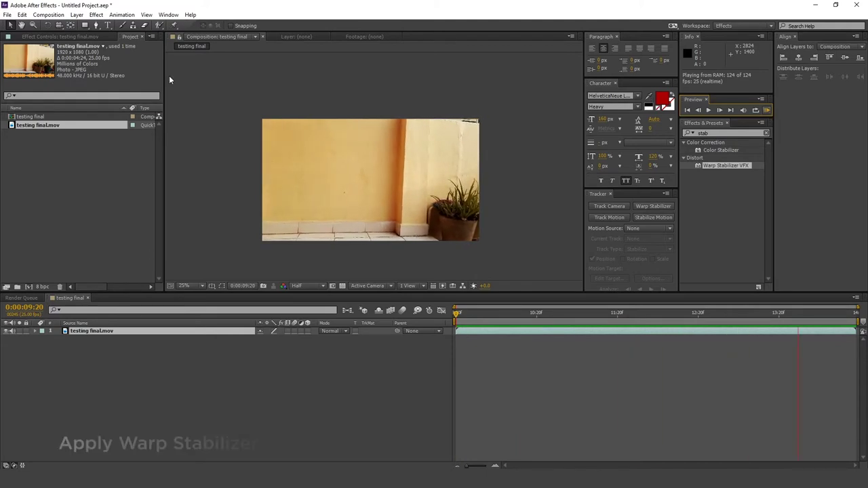
# Apply Warp Stabilizer VFX using the Position, Scale, Rotation method and preview the stabilized footage.
pyautogui.click(40, 42)
pyautogui.click(42, 37)
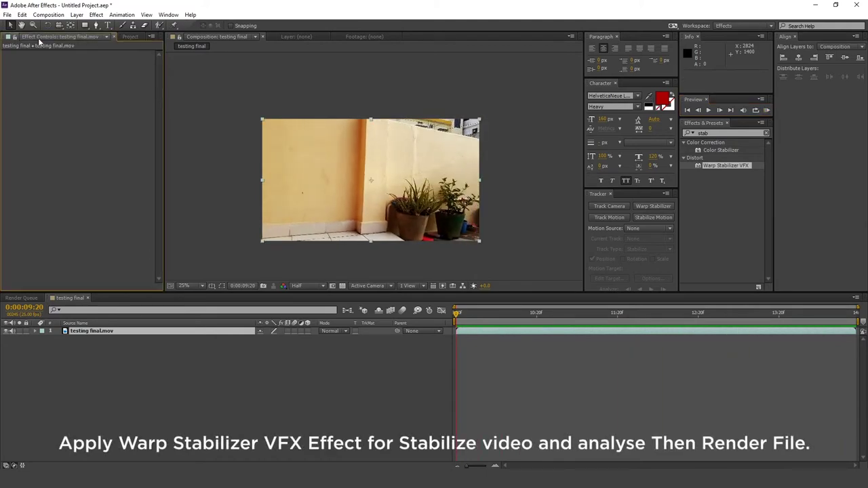
pyautogui.moveTo(717, 171); pyautogui.dragTo(80, 72)
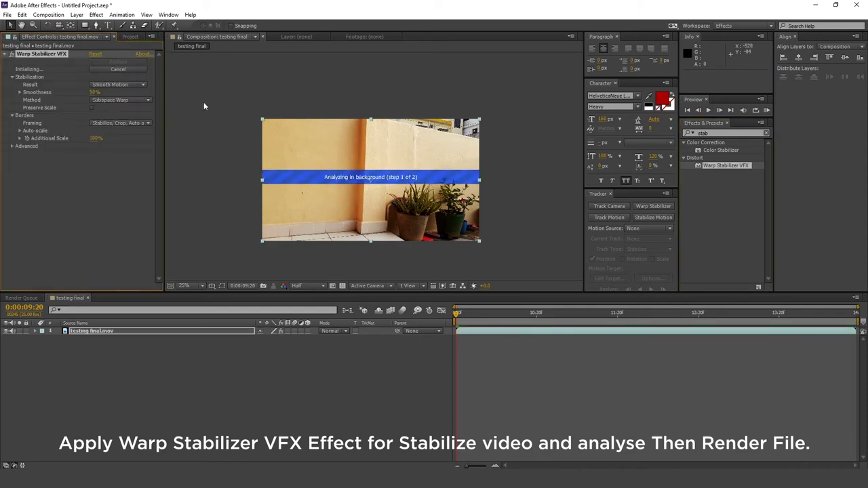
pyautogui.click(123, 100)
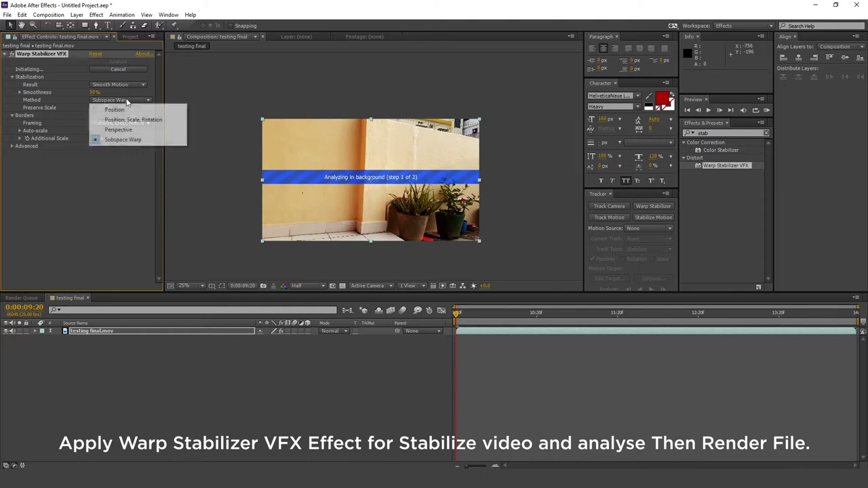
pyautogui.click(132, 120)
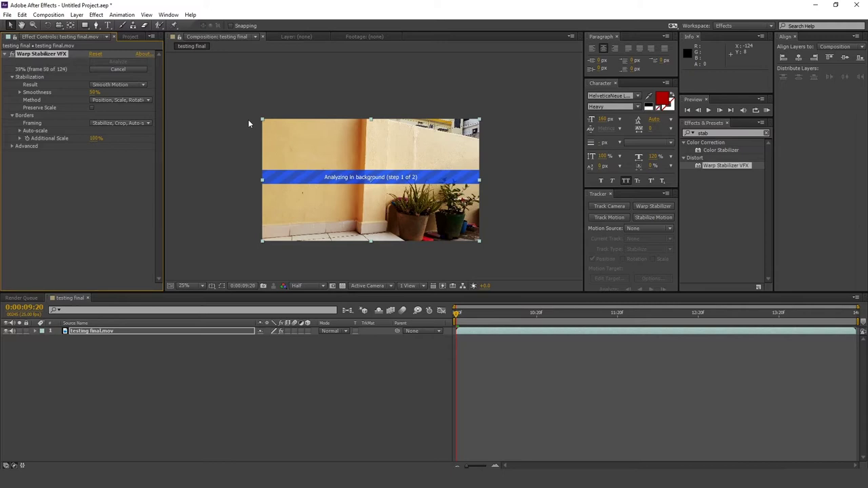
pyautogui.click(767, 110)
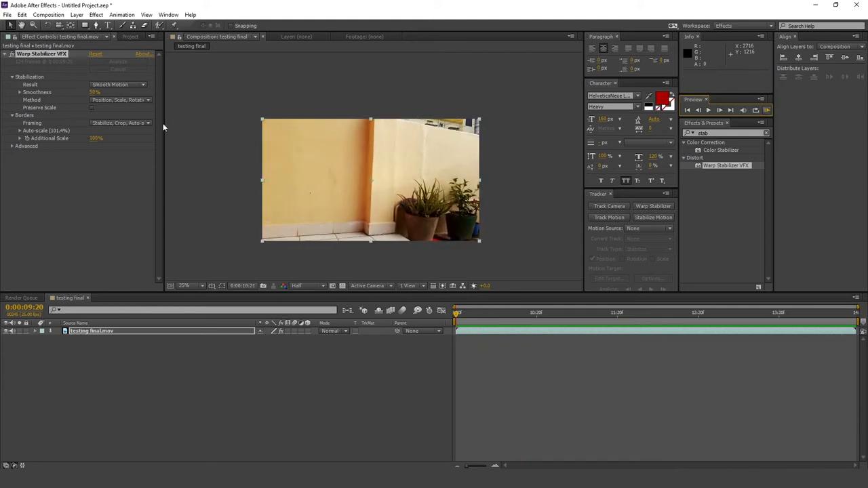
# Queue the testing final comp with Ctrl+M and set its render frame rate to 25 fps.
pyautogui.click(125, 37)
pyautogui.click(6, 134)
pyautogui.click(21, 117)
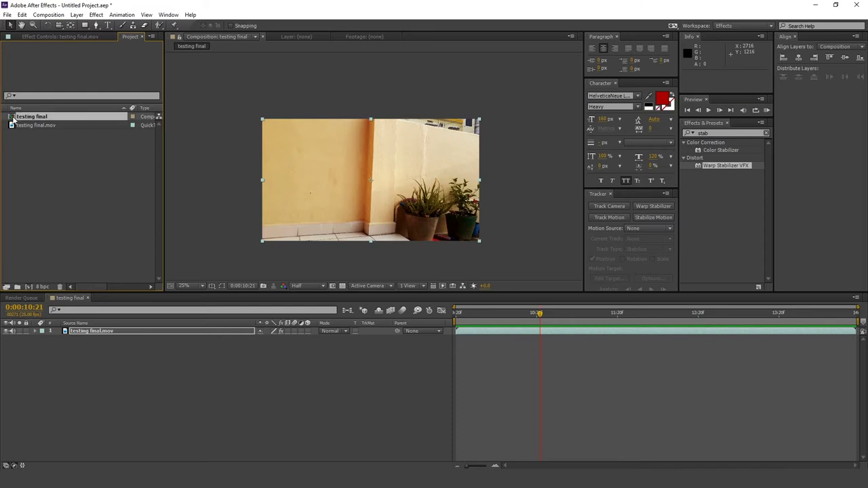
pyautogui.hotkey('ctrl', 'm')
pyautogui.click(78, 350)
pyautogui.click(623, 245)
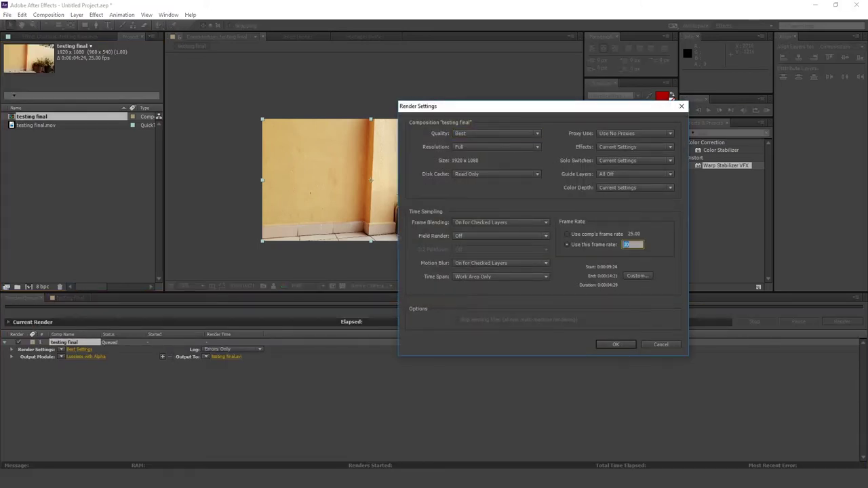
pyautogui.click(600, 345)
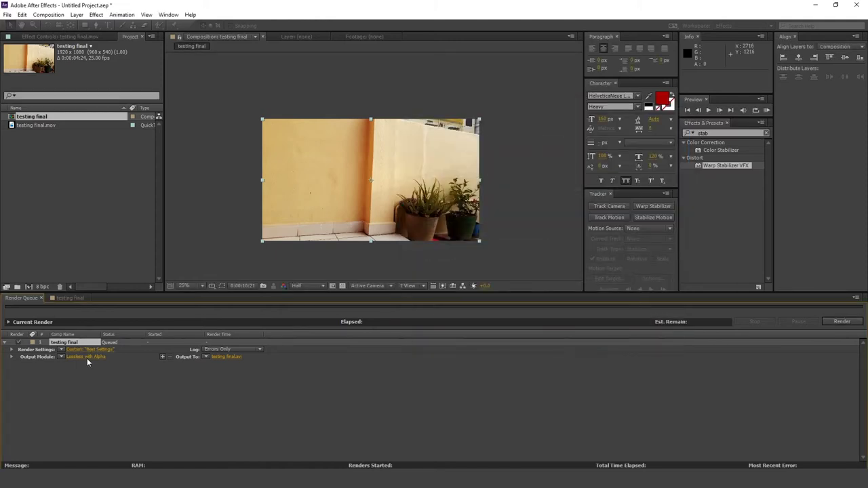
# Set the output module format to QuickTime.
pyautogui.click(88, 356)
pyautogui.click(427, 172)
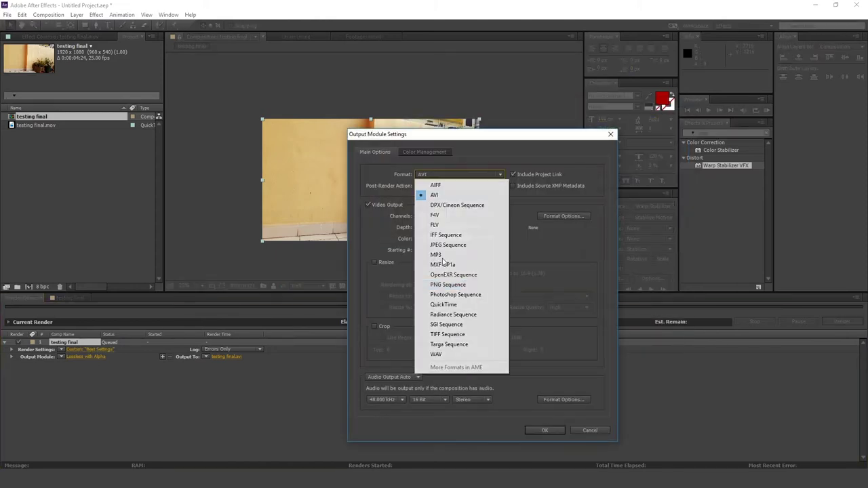
pyautogui.click(461, 304)
pyautogui.click(537, 430)
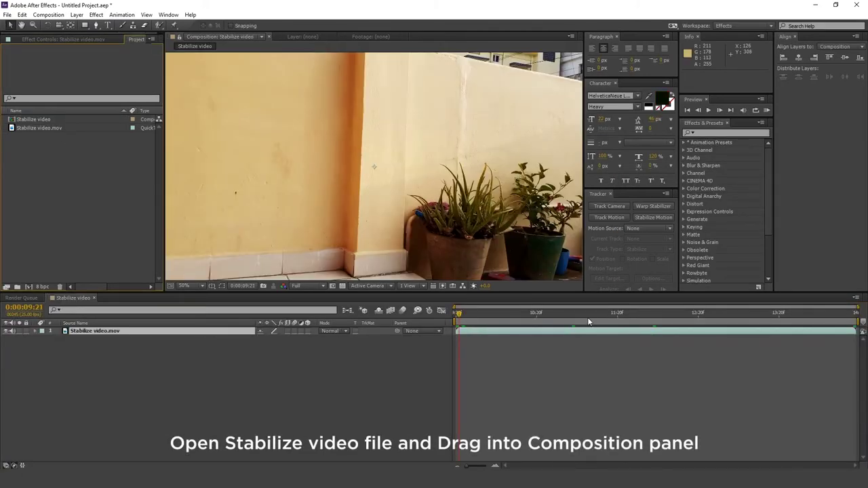
# Search 'came' in Effects & Presets and apply 3D Camera Tracker to Stabilize video.mov.
pyautogui.moveTo(473, 320); pyautogui.dragTo(766, 316)
pyautogui.moveTo(845, 316); pyautogui.dragTo(446, 332)
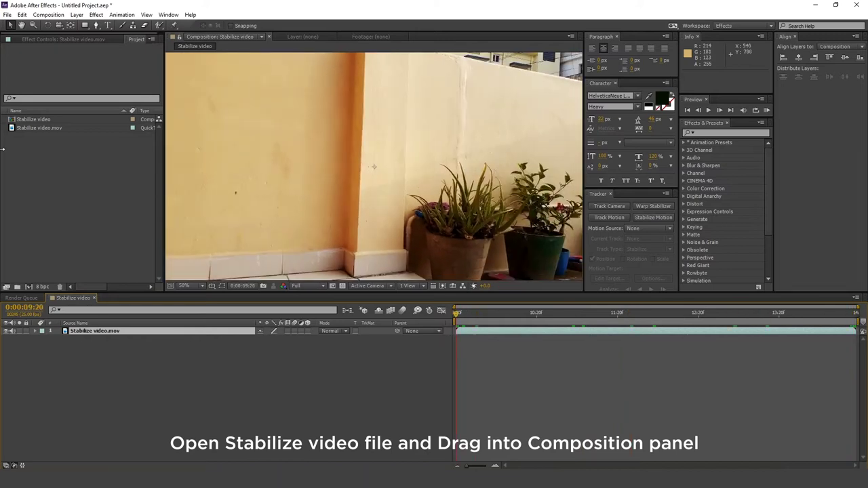
pyautogui.click(44, 39)
pyautogui.click(741, 133)
pyautogui.write('came')
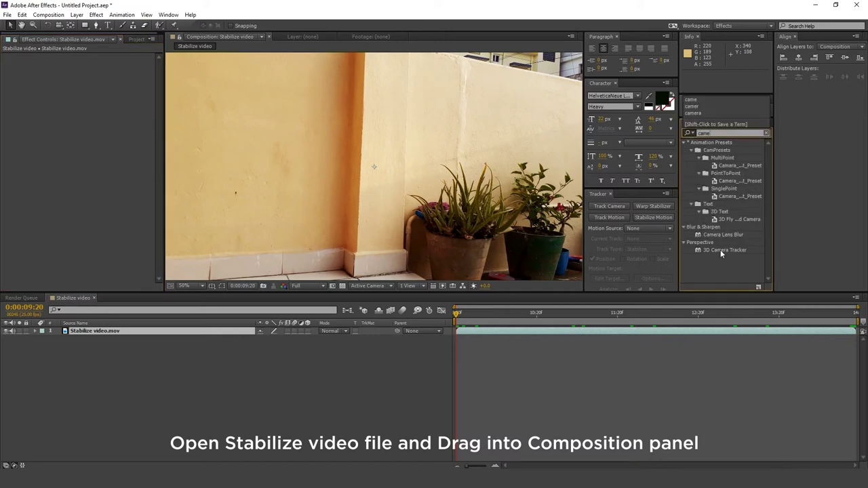
pyautogui.moveTo(720, 250); pyautogui.dragTo(57, 82)
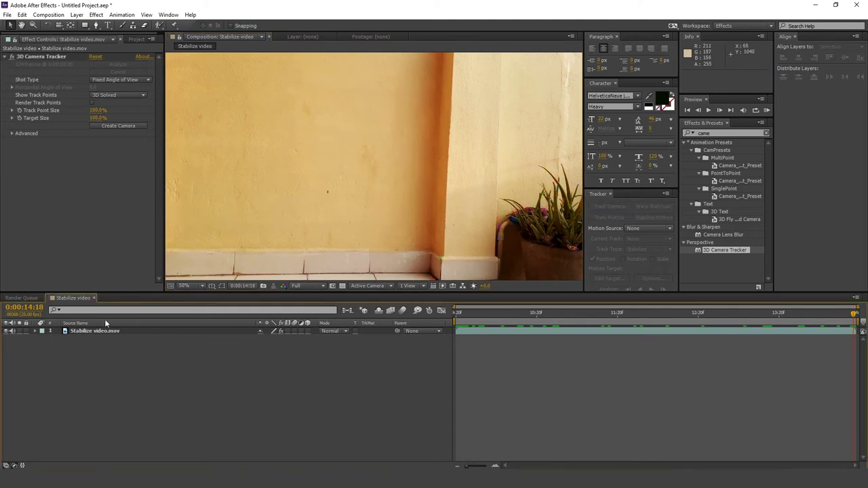
# Reveal the 3D Camera Tracker's solved track points and play the footage to review them.
pyautogui.click(105, 330)
pyautogui.click(474, 313)
pyautogui.click(490, 313)
pyautogui.click(505, 332)
pyautogui.press('space')
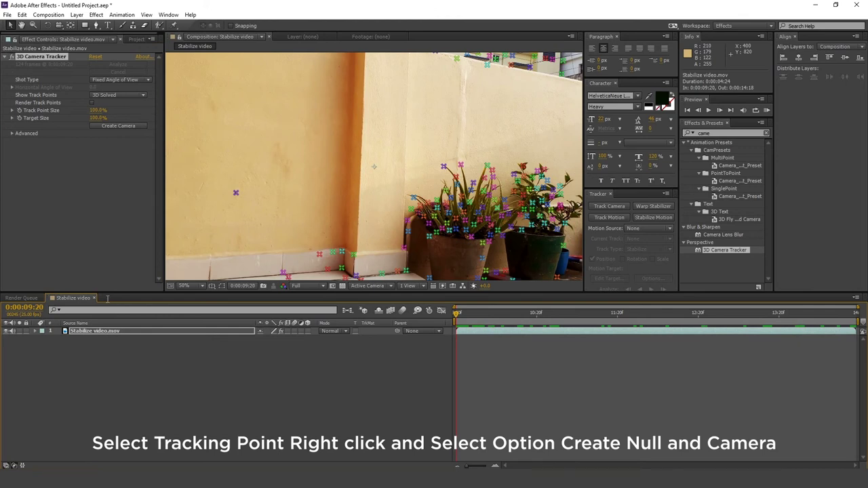
# Create a null and camera from a track point on the yellow wall.
pyautogui.click(236, 192)
pyautogui.rightClick(236, 193)
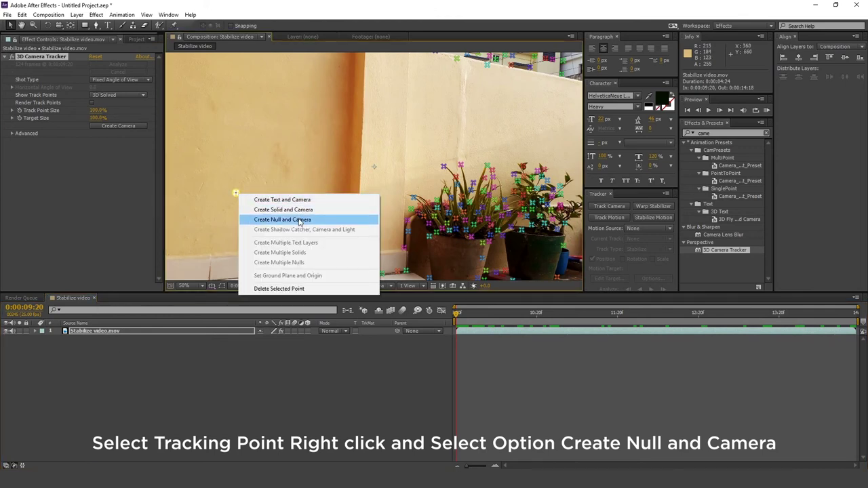
pyautogui.click(296, 219)
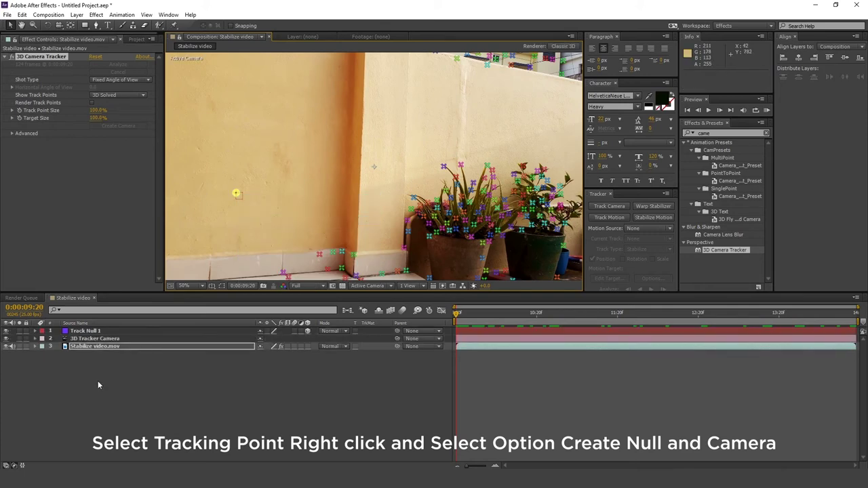
pyautogui.click(135, 39)
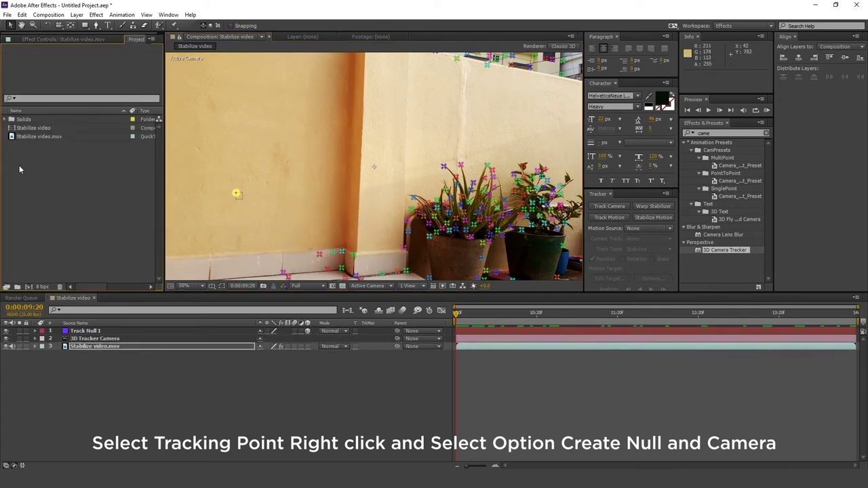
# Import the Untitled-1 quote image from File Explorer into the Project panel.
pyautogui.click(11, 138)
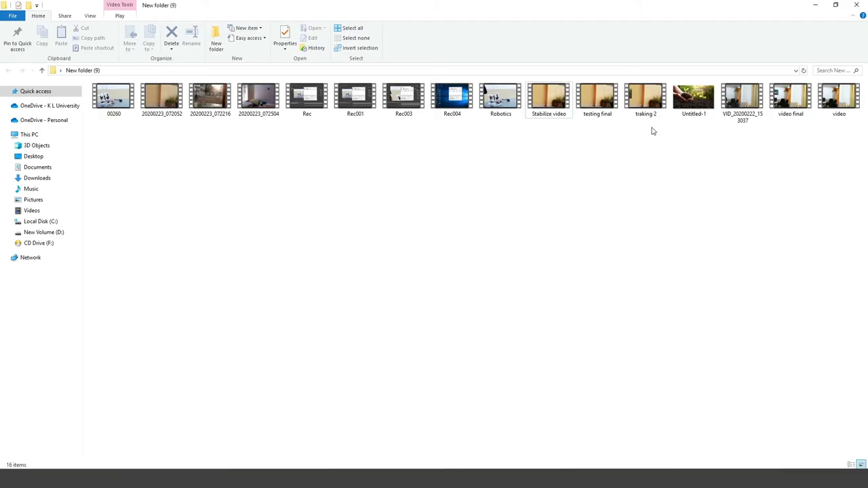
pyautogui.moveTo(690, 100); pyautogui.dragTo(88, 214)
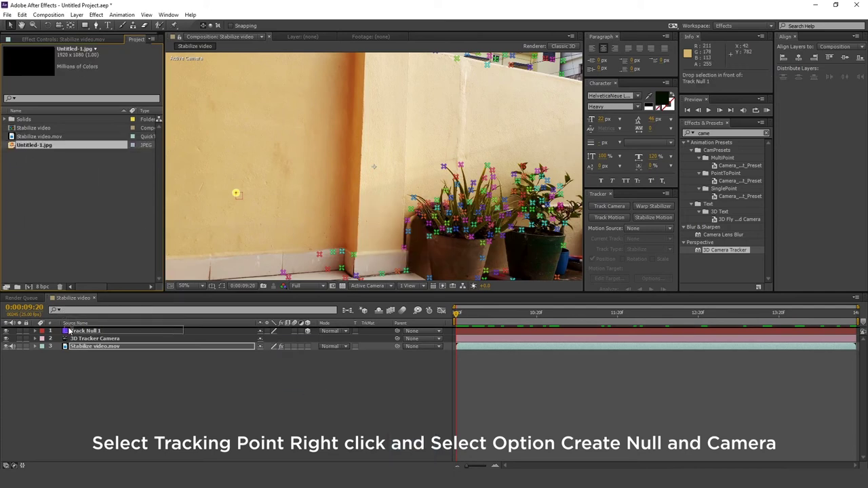
# Add Untitled-1.jpg as top layer, scale it to 34%, make it 3D, and move it upper left.
pyautogui.moveTo(64, 321); pyautogui.dragTo(73, 329)
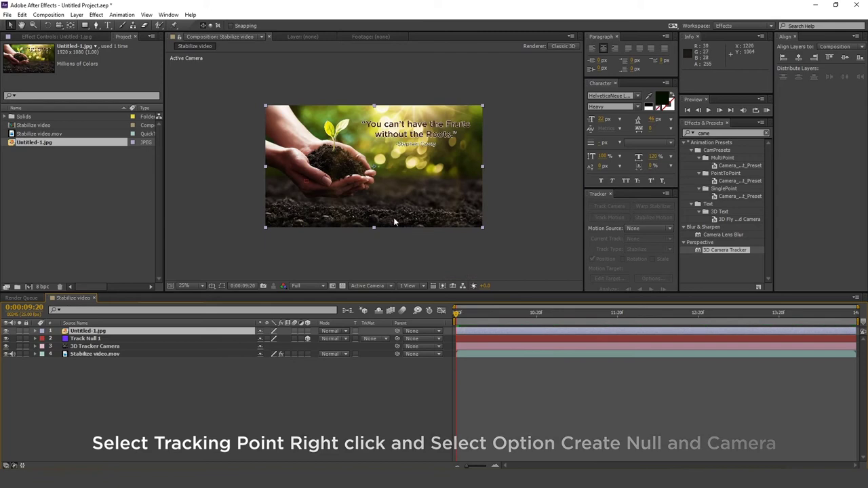
pyautogui.press('s')
pyautogui.moveTo(265, 227); pyautogui.dragTo(332, 214)
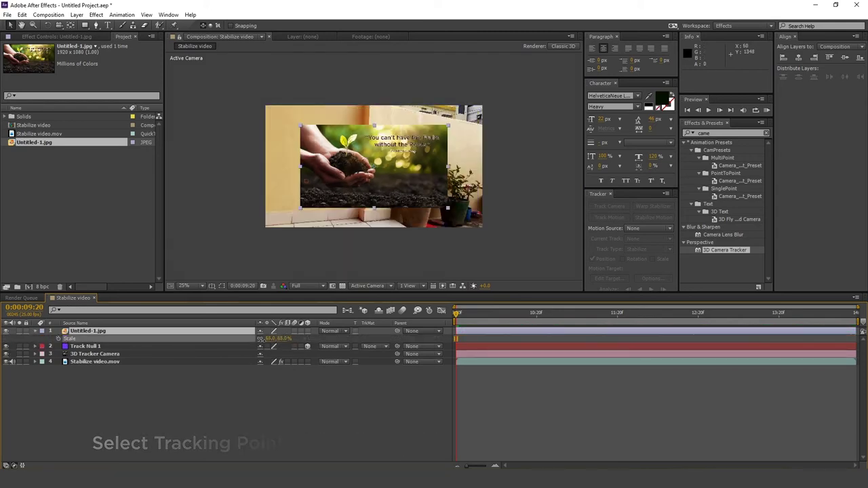
pyautogui.press('.')
pyautogui.press('.')
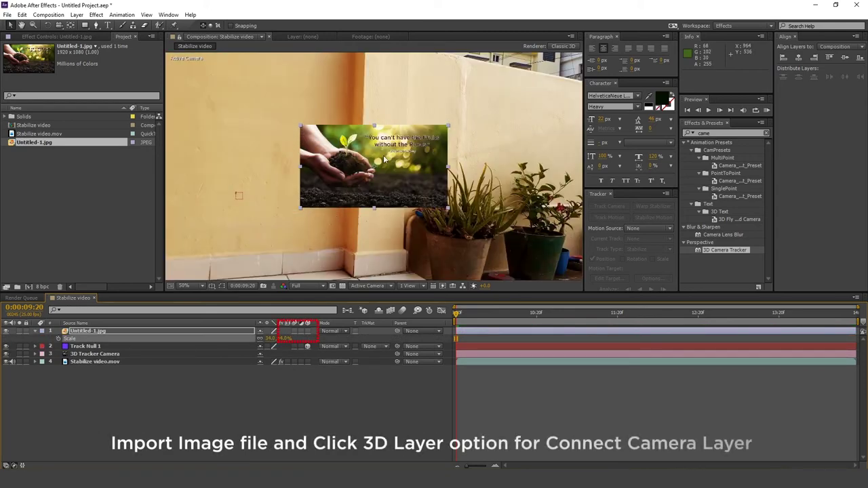
pyautogui.click(309, 332)
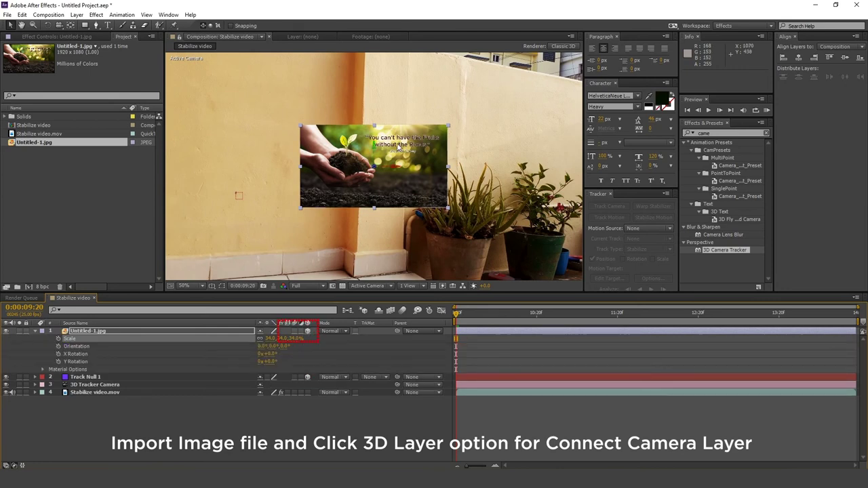
pyautogui.moveTo(373, 168)
pyautogui.mouseDown()
pyautogui.moveTo(249, 145)
pyautogui.moveTo(263, 155)
pyautogui.moveTo(255, 156)
pyautogui.mouseUp()
# Slide the quote image further left on the wall and set its Y Rotation to -17°.
pyautogui.click(487, 315)
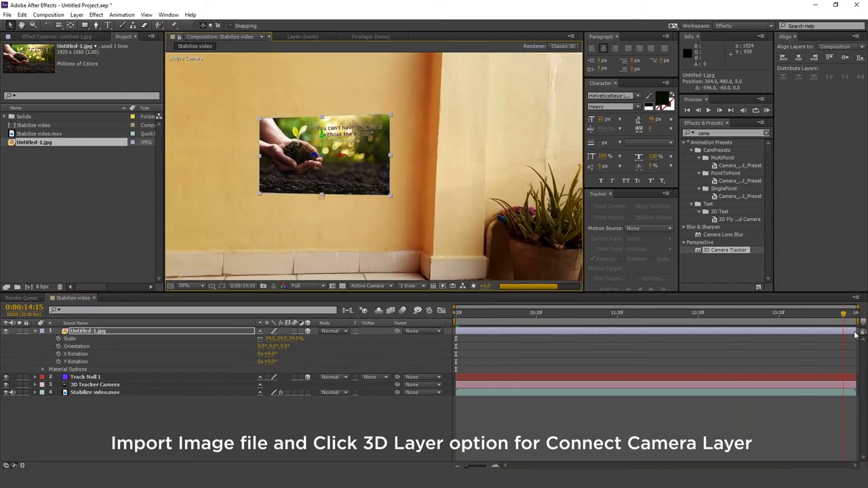
pyautogui.moveTo(350, 158); pyautogui.dragTo(267, 153)
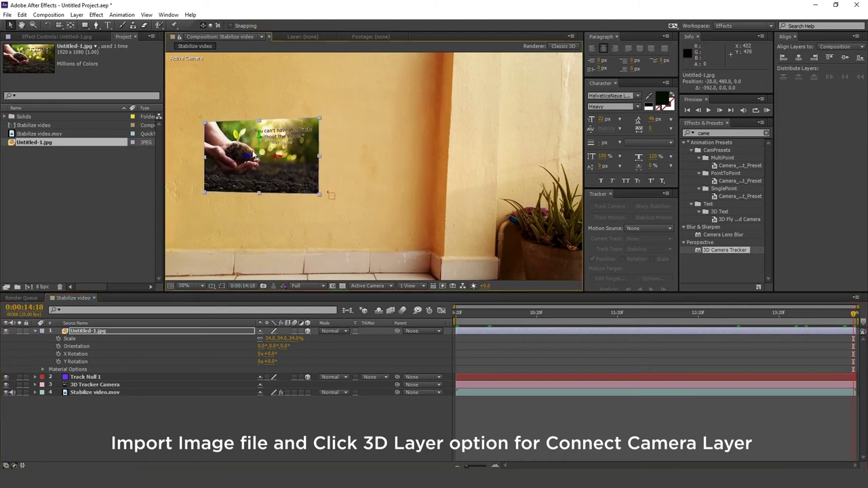
pyautogui.moveTo(271, 360); pyautogui.dragTo(263, 360)
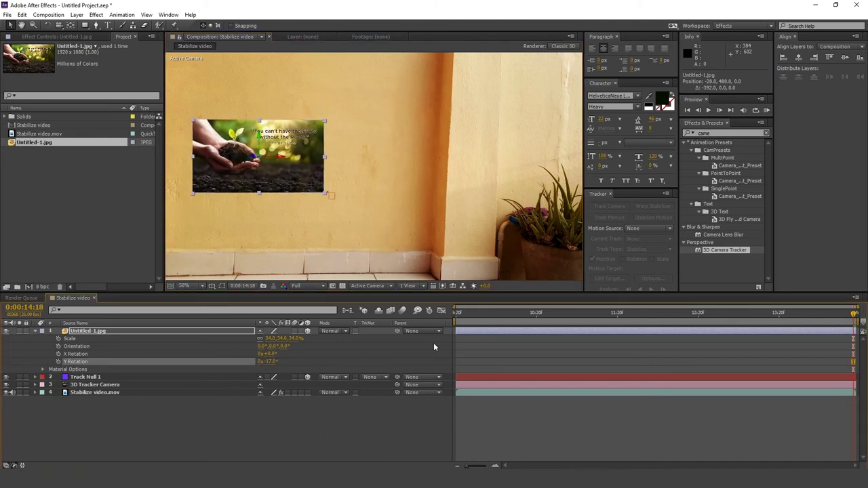
pyautogui.click(505, 435)
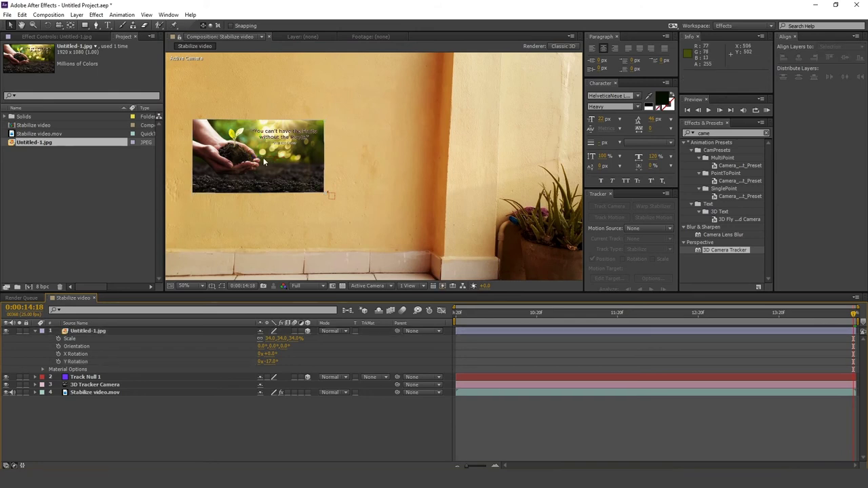
# Scale the quote image to 37% and play the comp from the start to check tracking.
pyautogui.click(89, 331)
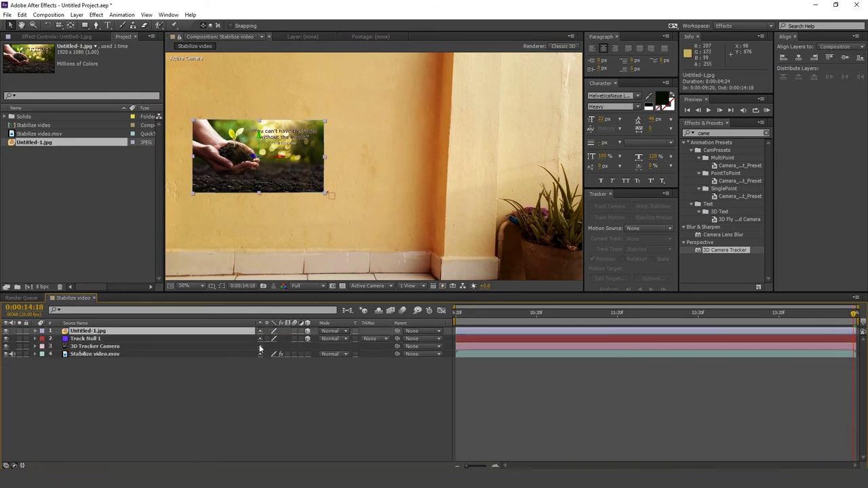
pyautogui.press('s')
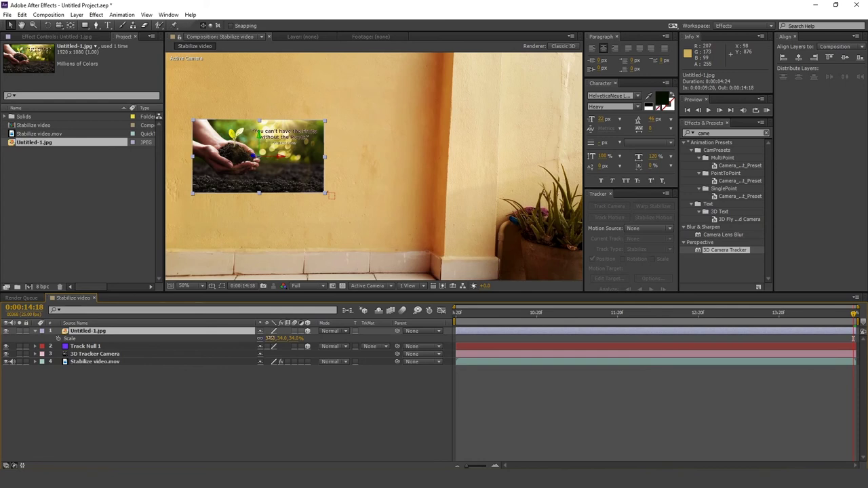
pyautogui.moveTo(275, 338); pyautogui.dragTo(281, 338)
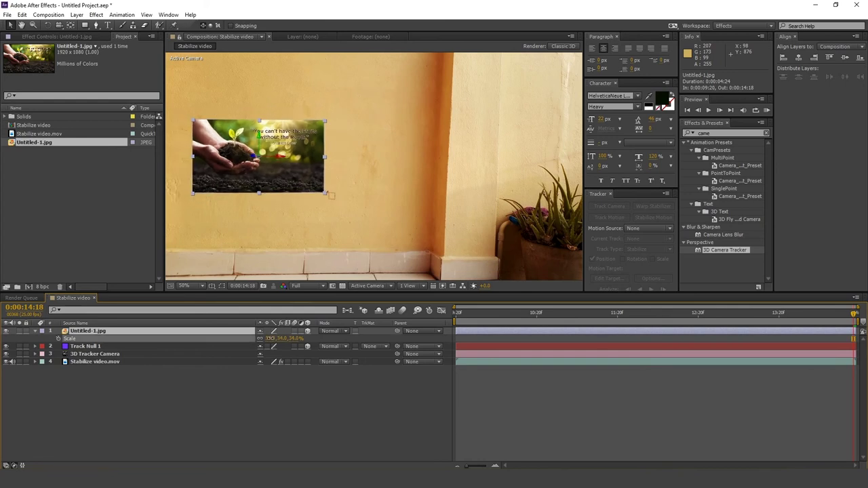
pyautogui.click(217, 367)
pyautogui.click(458, 314)
pyautogui.press('space')
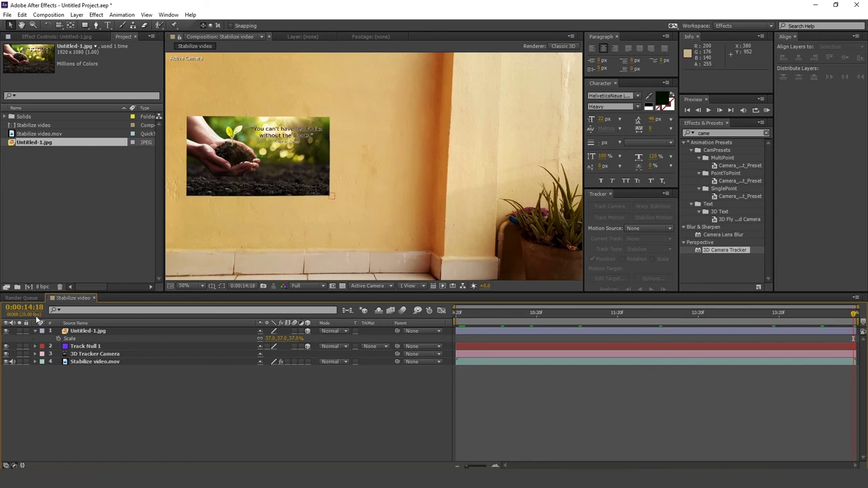
# Search 'drop' and apply Drop Shadow (50% opacity, 135°, distance 5) to Untitled-1.jpg.
pyautogui.click(61, 37)
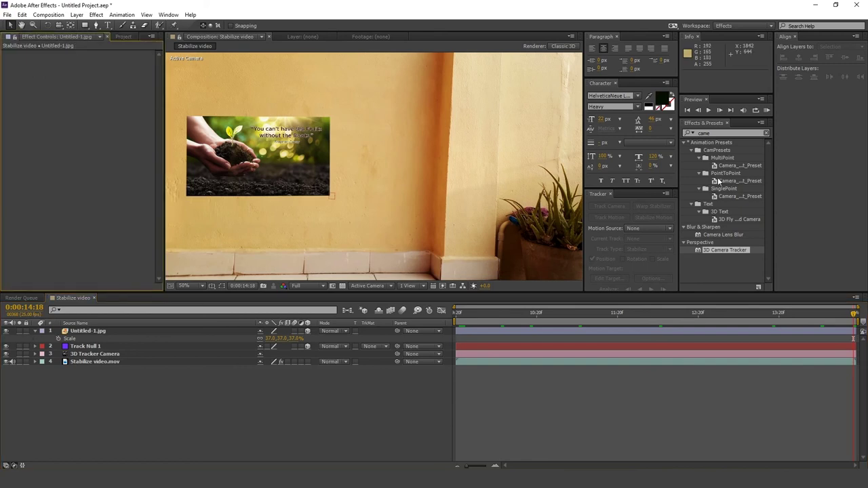
pyautogui.click(705, 133)
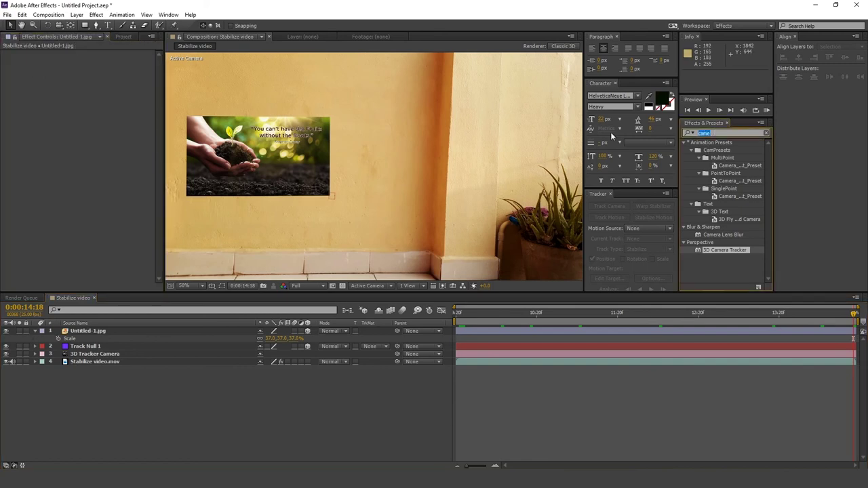
pyautogui.write('drop')
pyautogui.scroll(-1, 727, 236)
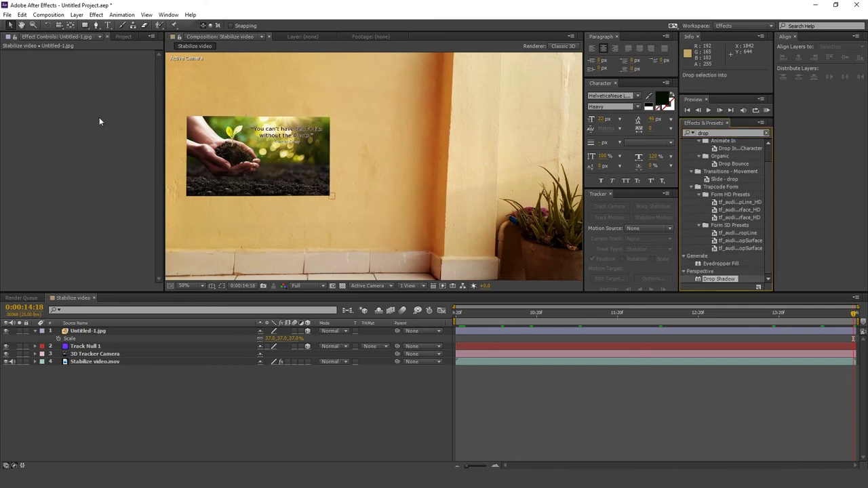
pyautogui.moveTo(99, 121); pyautogui.dragTo(255, 166)
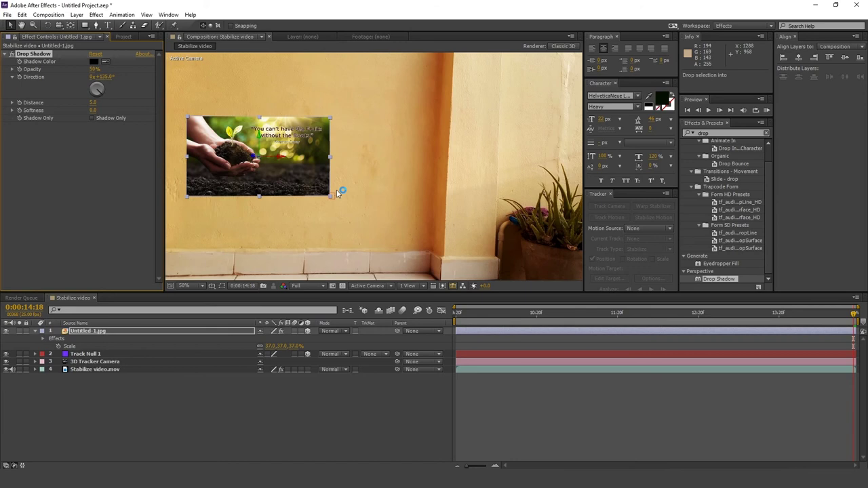
pyautogui.scroll(3, 269, 179)
pyautogui.scroll(-2, 244, 181)
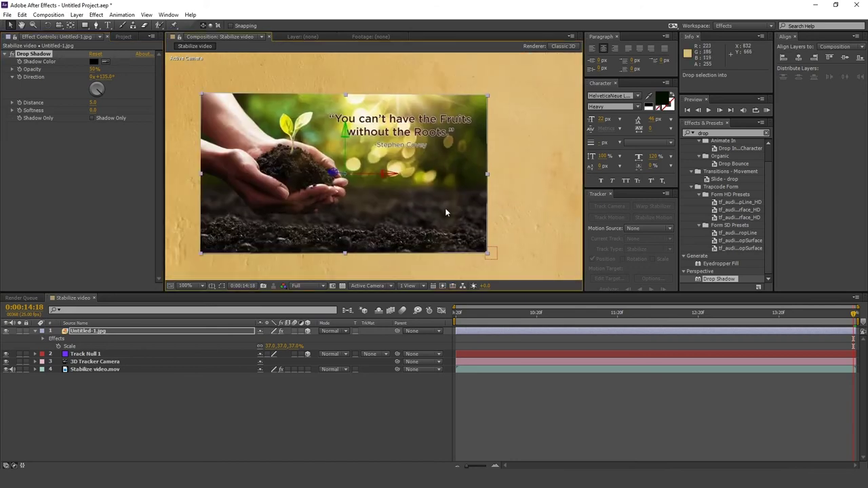
pyautogui.scroll(-2, 205, 178)
pyautogui.click(205, 179)
pyautogui.scroll(2, 294, 196)
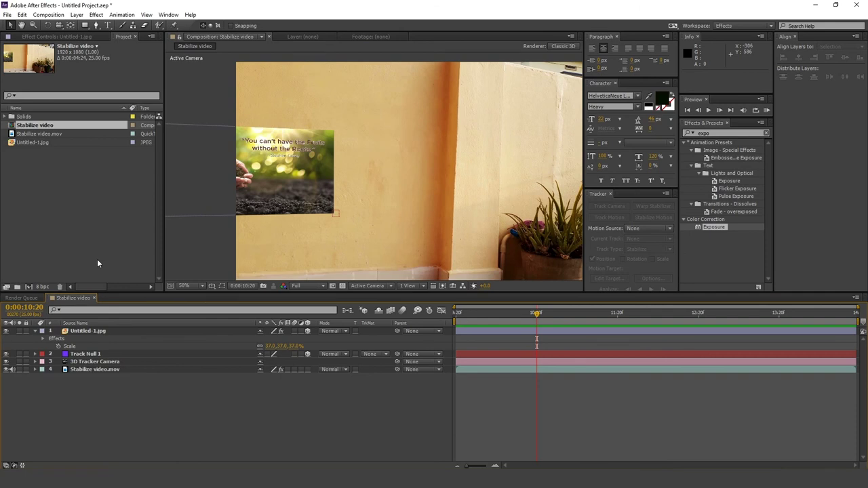
# Add the Stabilize video comp to the render queue and confirm its render settings.
pyautogui.hotkey('ctrl', 'm')
pyautogui.click(80, 349)
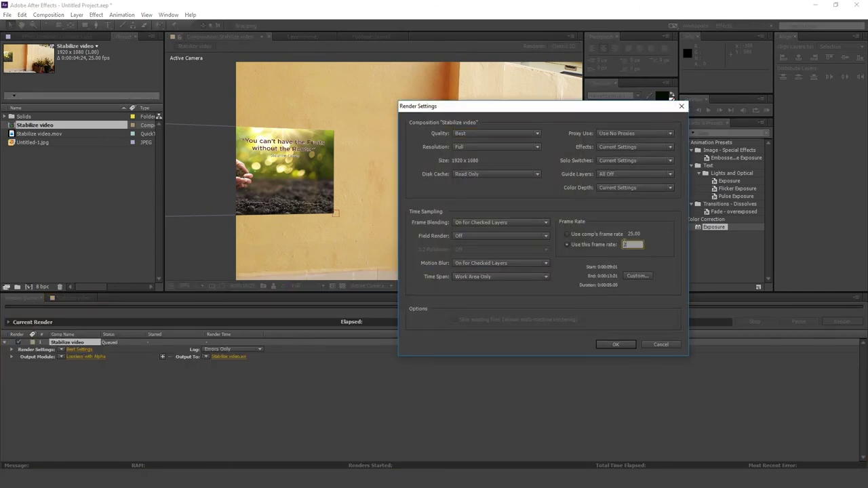
pyautogui.click(615, 345)
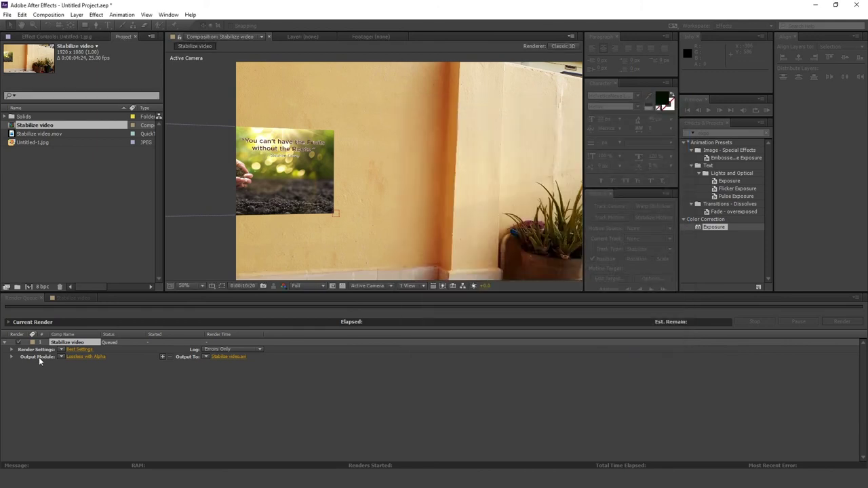
# Set the output format to QuickTime and start rendering traking 2.mov.
pyautogui.click(88, 357)
pyautogui.click(423, 174)
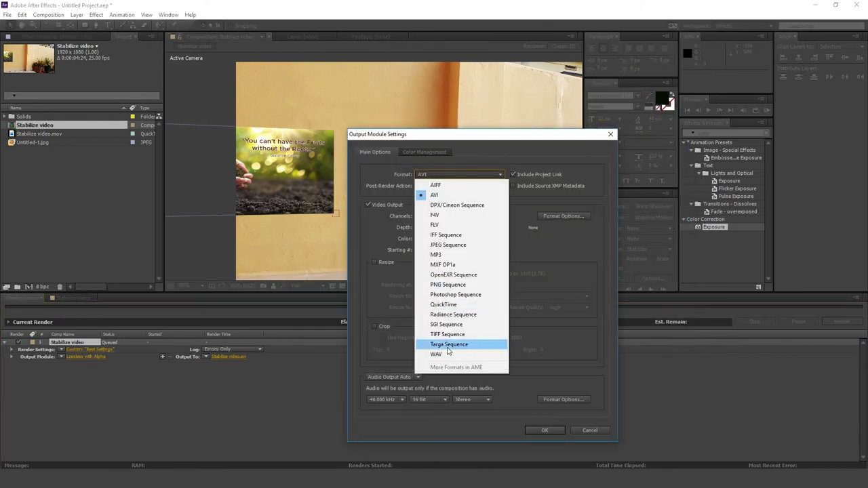
pyautogui.click(443, 305)
pyautogui.click(545, 429)
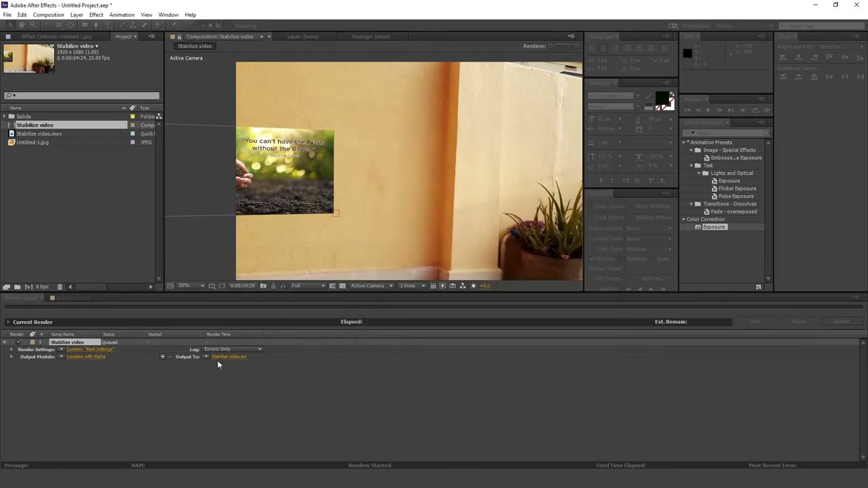
pyautogui.click(835, 323)
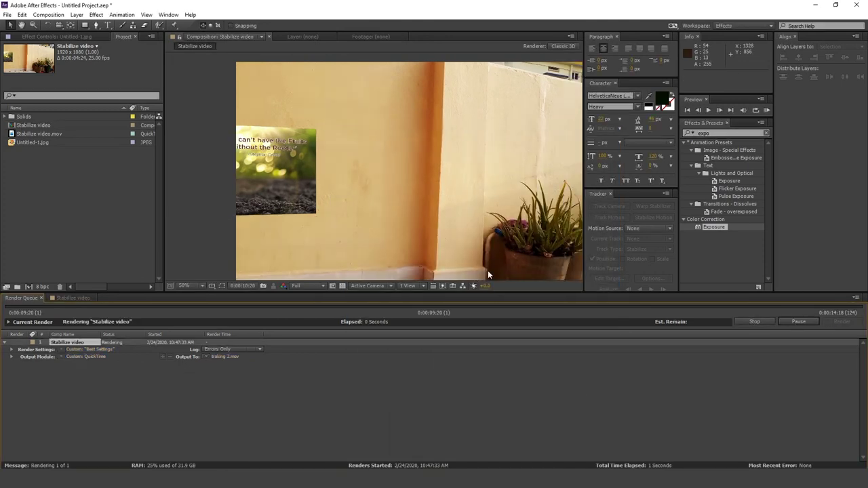